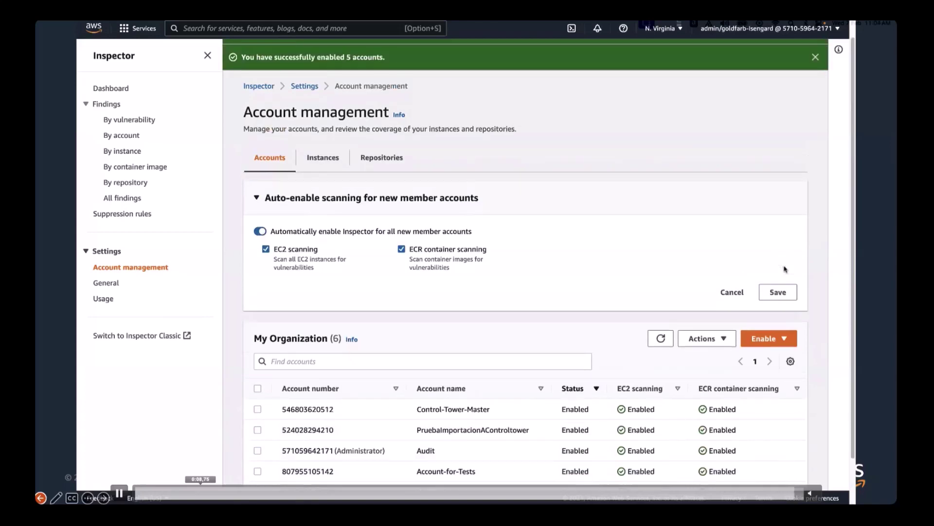
Step: Review the Inspector dashboard summary, from environment coverage and critical findings through to the Amazon Machine Images with most critical findings
{"action": "left_click", "coordinate": [422, 213]}
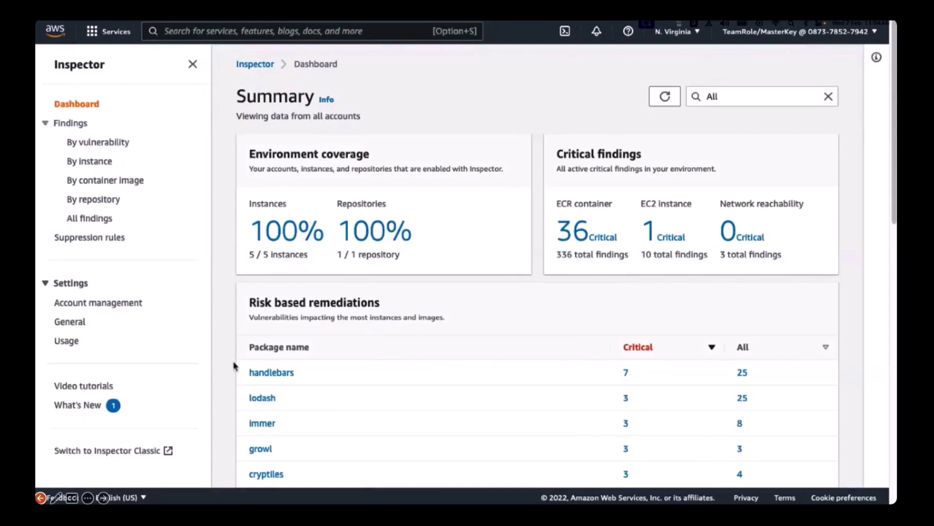
{"action": "scroll", "coordinate": [532, 332], "scroll_direction": "down", "scroll_amount": 1}
{"action": "scroll", "coordinate": [532, 332], "scroll_direction": "down", "scroll_amount": 5}
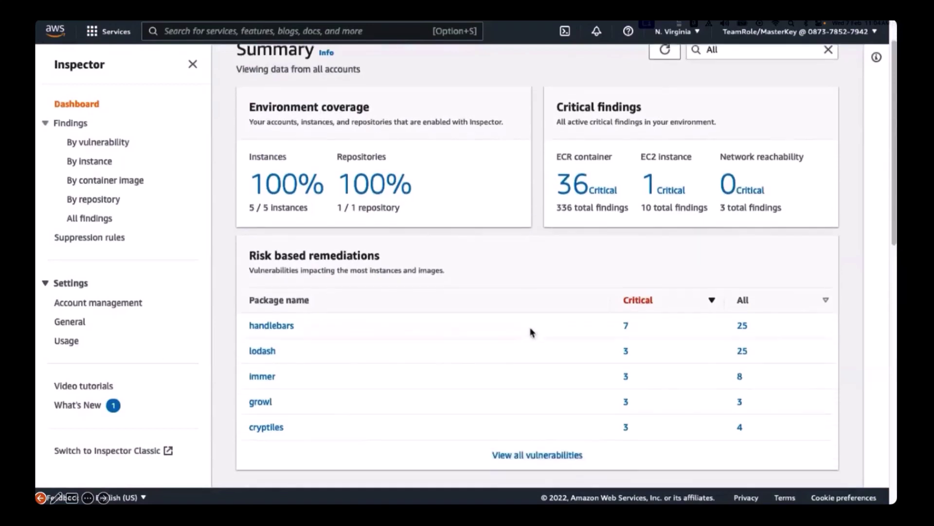
{"action": "scroll", "coordinate": [532, 333], "scroll_direction": "down", "scroll_amount": 5}
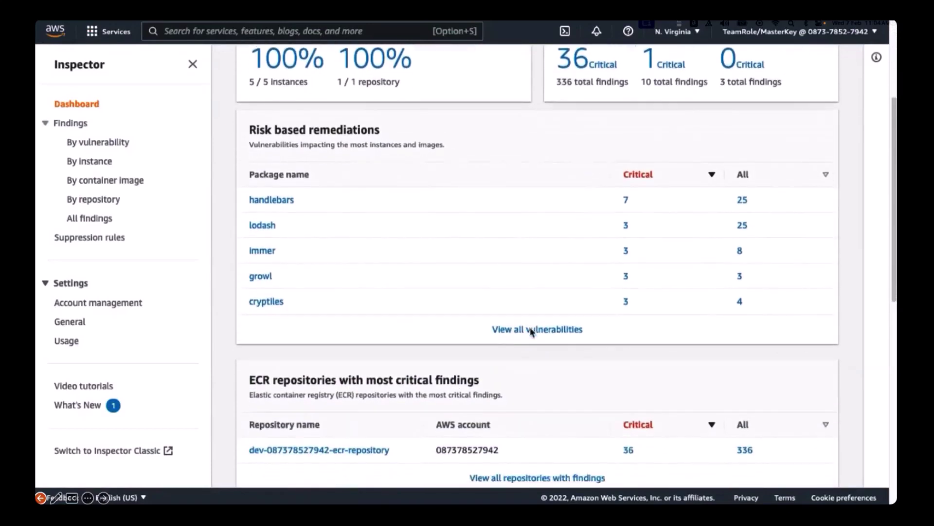
{"action": "scroll", "coordinate": [532, 333], "scroll_direction": "down", "scroll_amount": 5}
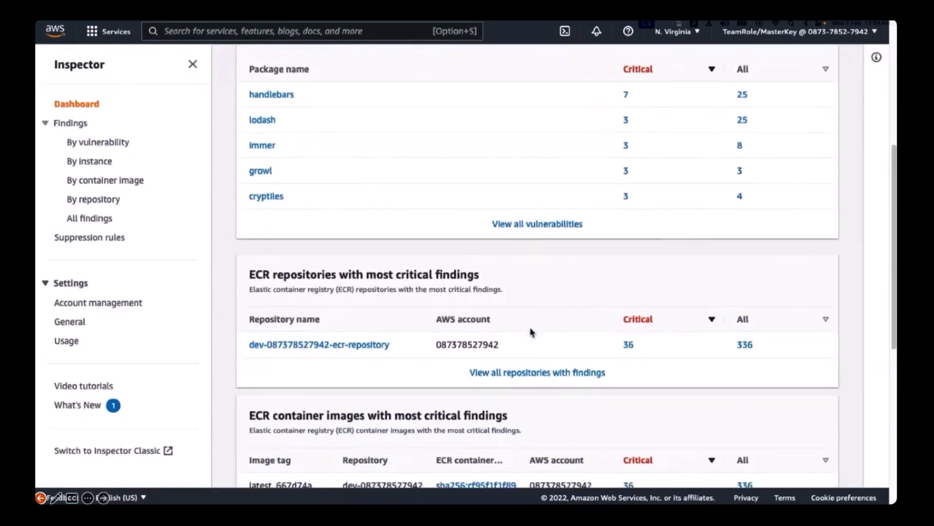
{"action": "scroll", "coordinate": [532, 332], "scroll_direction": "down", "scroll_amount": 3}
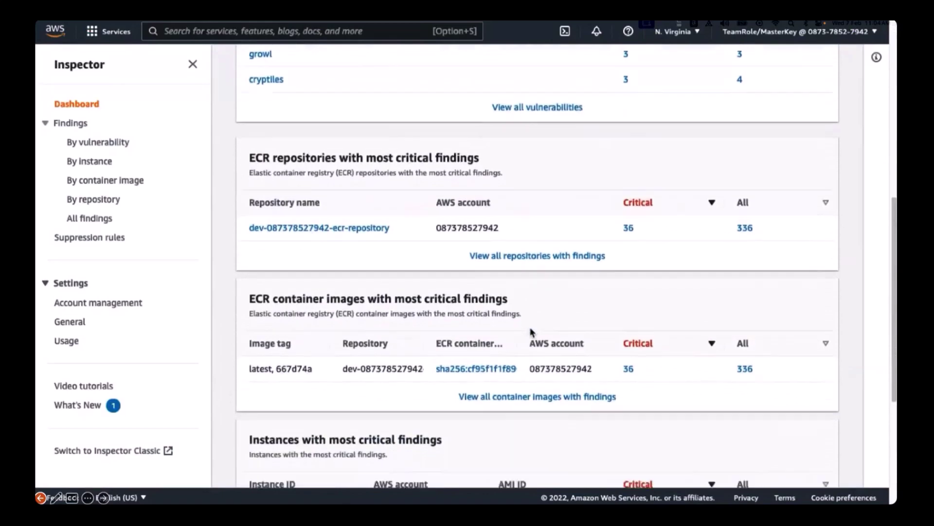
{"action": "scroll", "coordinate": [532, 332], "scroll_direction": "down", "scroll_amount": 3}
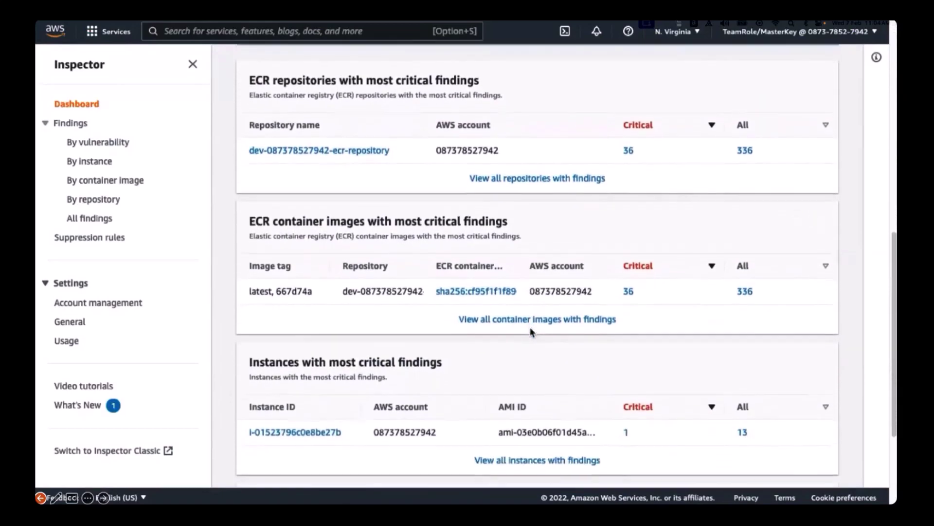
{"action": "scroll", "coordinate": [532, 332], "scroll_direction": "down", "scroll_amount": 2}
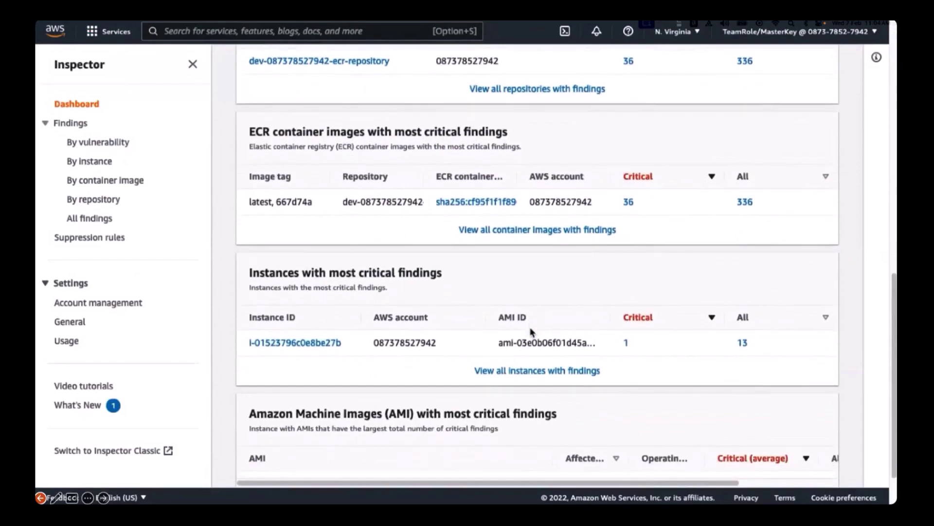
{"action": "scroll", "coordinate": [532, 333], "scroll_direction": "down", "scroll_amount": 3}
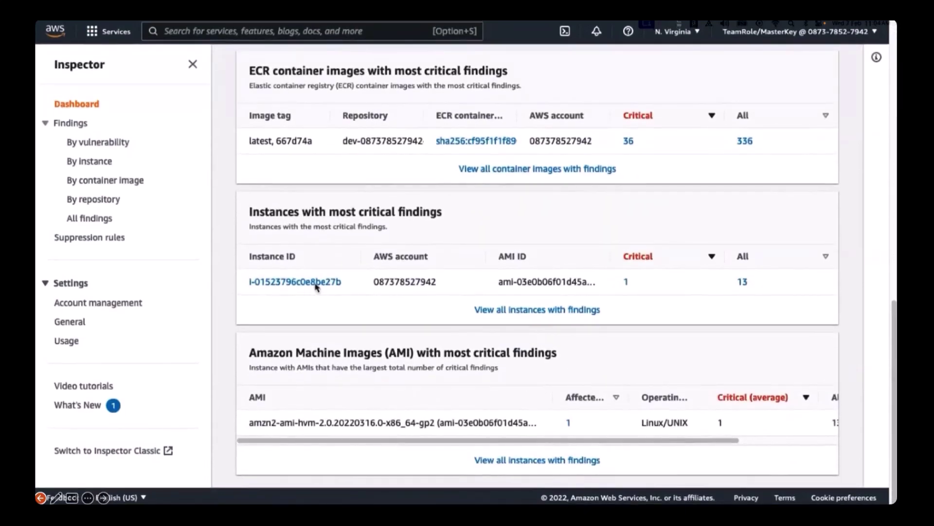
Step: View all instances with findings and open the listed EC2 instance's details and findings list
{"action": "left_click", "coordinate": [502, 311]}
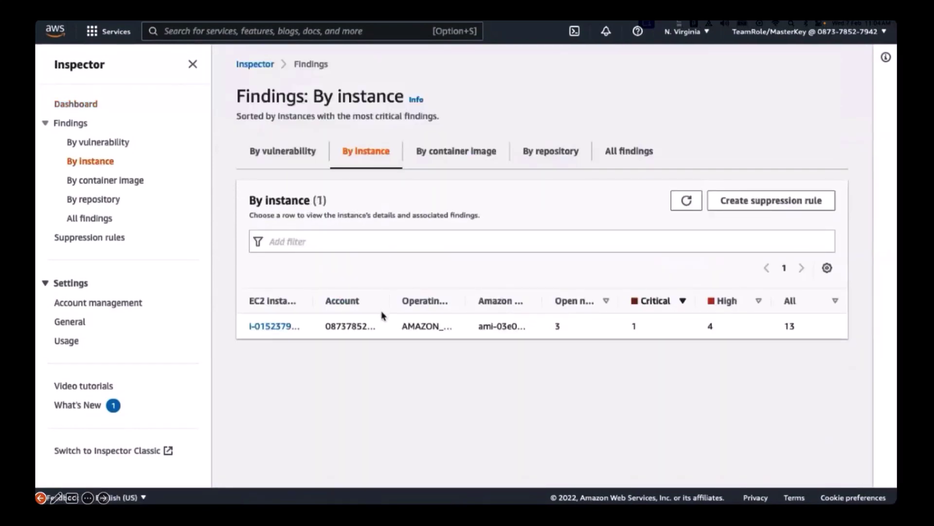
{"action": "left_click", "coordinate": [293, 327]}
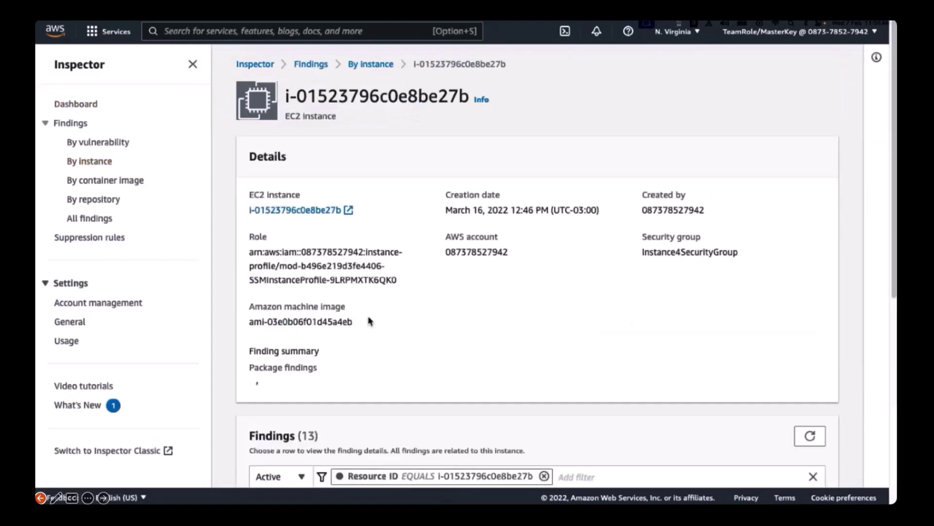
{"action": "scroll", "coordinate": [439, 304], "scroll_direction": "down", "scroll_amount": 3}
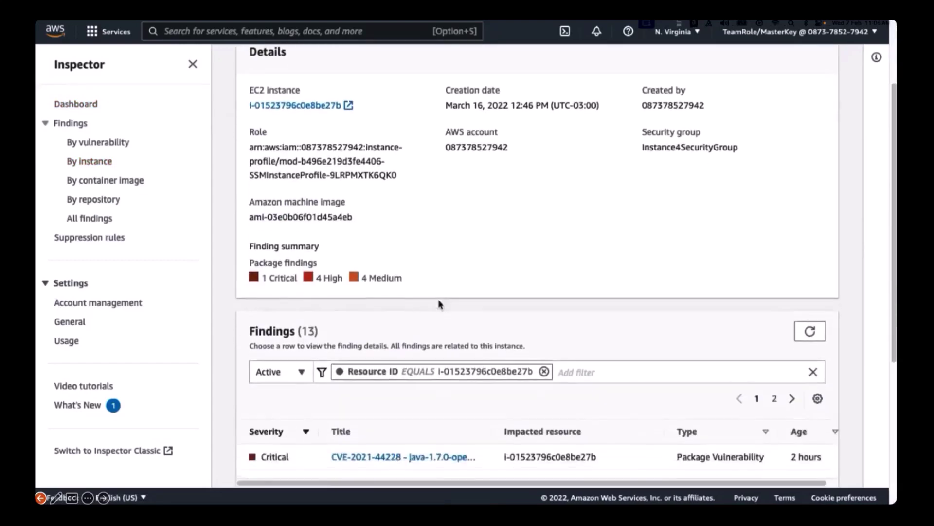
{"action": "scroll", "coordinate": [439, 304], "scroll_direction": "down", "scroll_amount": 4}
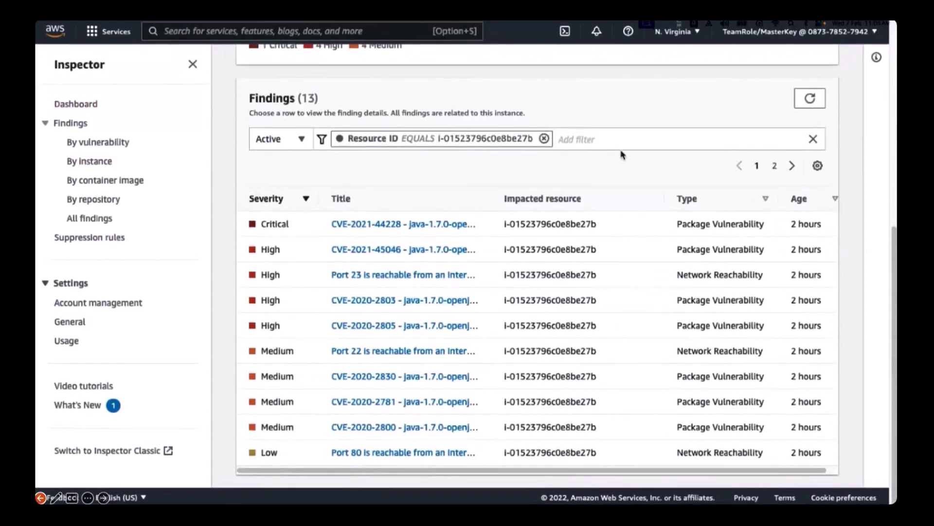
Step: Filter the instance's findings to titles that start with CVE-2021-44228
{"action": "left_click", "coordinate": [625, 146]}
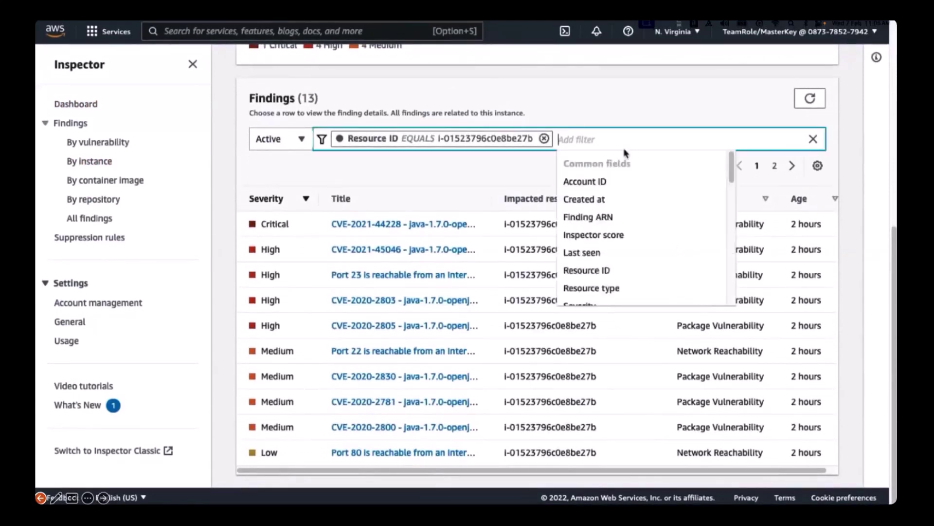
{"action": "scroll", "coordinate": [596, 254], "scroll_direction": "down", "scroll_amount": 3}
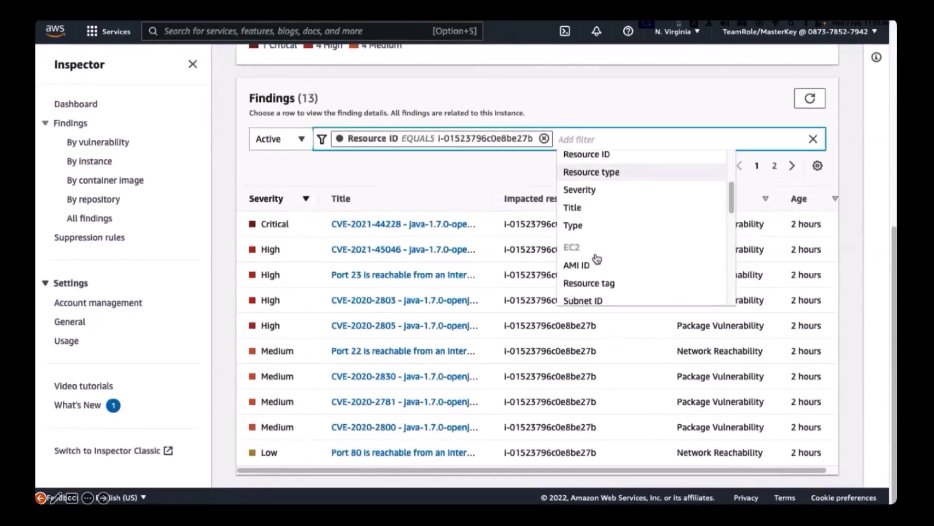
{"action": "left_click", "coordinate": [604, 192]}
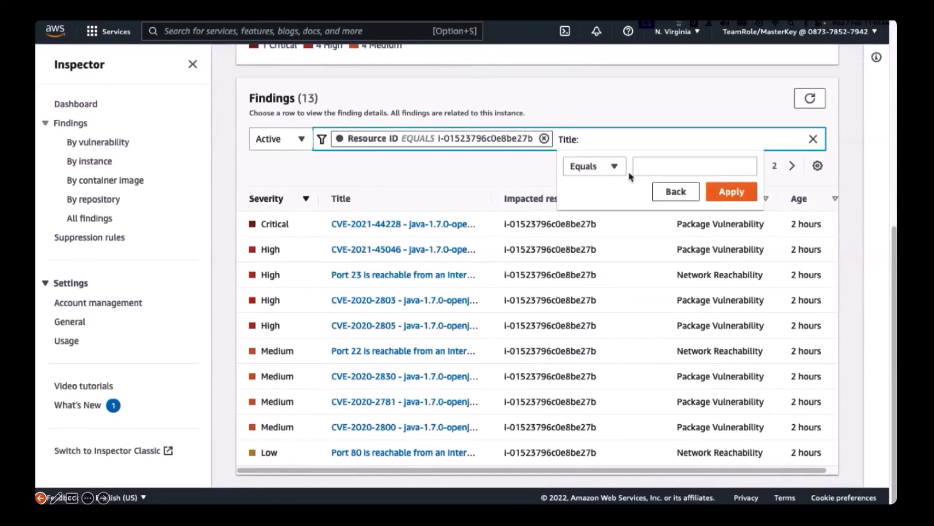
{"action": "left_click", "coordinate": [613, 166]}
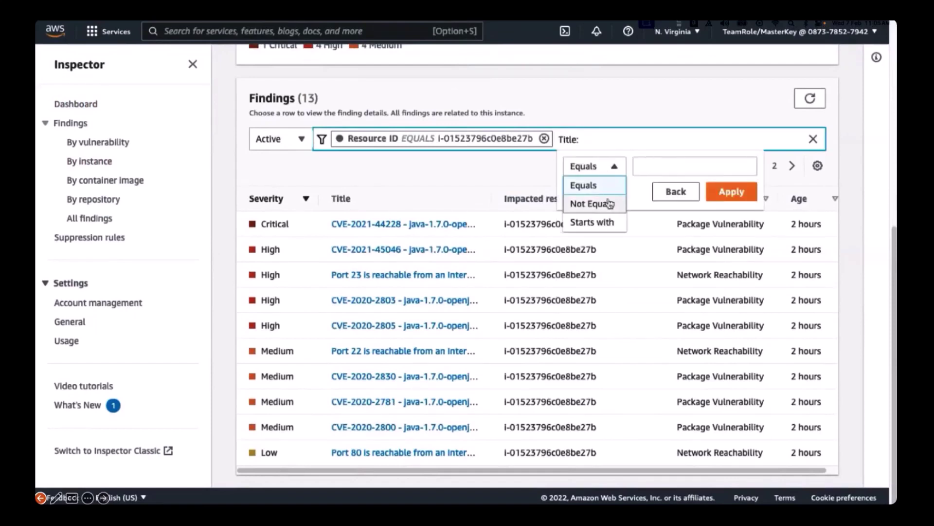
{"action": "left_click", "coordinate": [618, 223]}
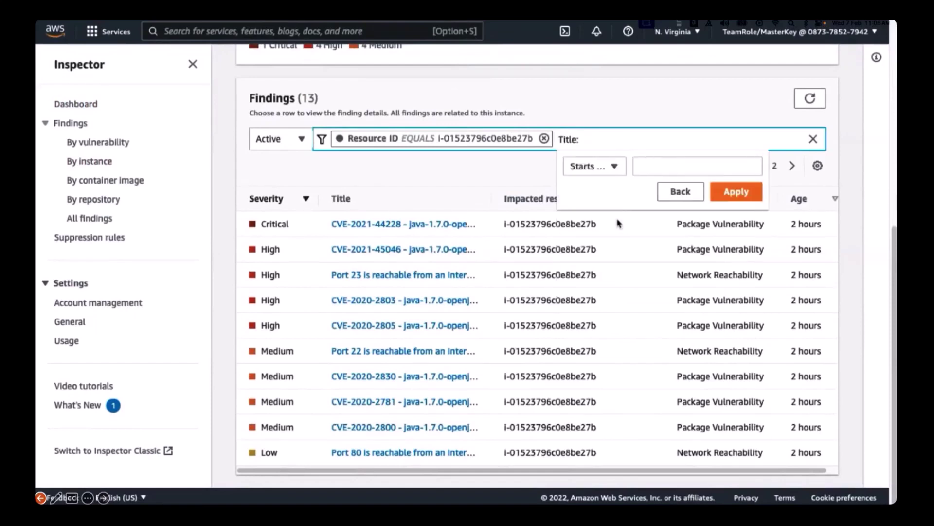
{"action": "left_click", "coordinate": [680, 168]}
{"action": "type", "text": "CVE-2021-44228"}
{"action": "left_click", "coordinate": [737, 191]}
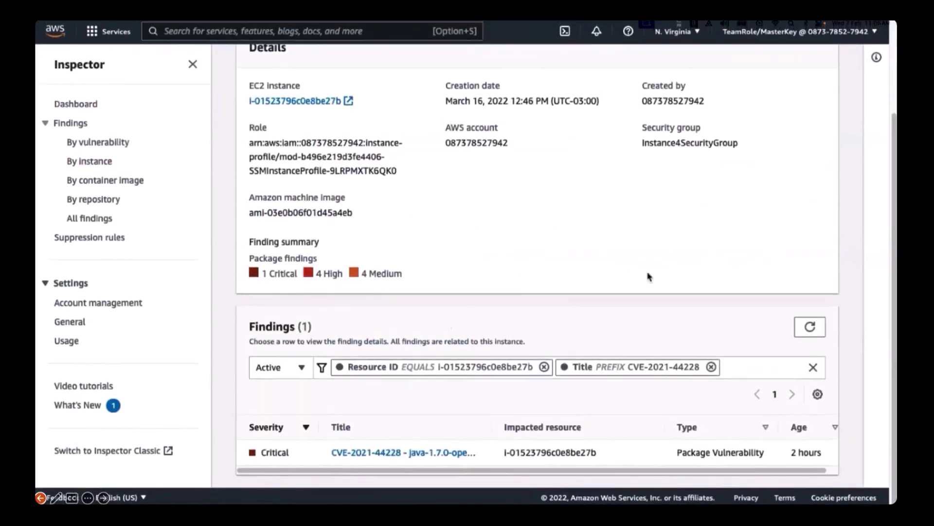
Step: Open the list of all findings and filter it by the type Package Vulnerability
{"action": "scroll", "coordinate": [376, 155], "scroll_direction": "up", "scroll_amount": 1}
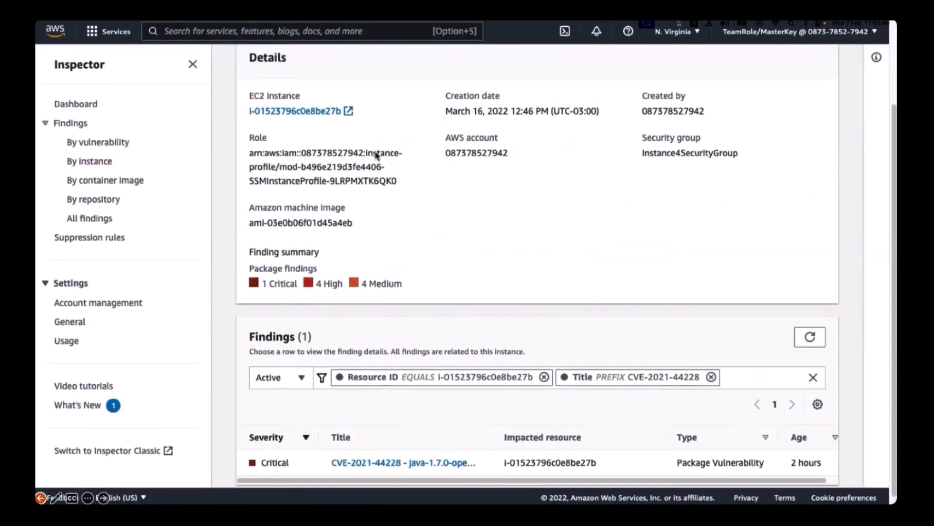
{"action": "scroll", "coordinate": [377, 154], "scroll_direction": "up", "scroll_amount": 2}
{"action": "left_click", "coordinate": [319, 66]}
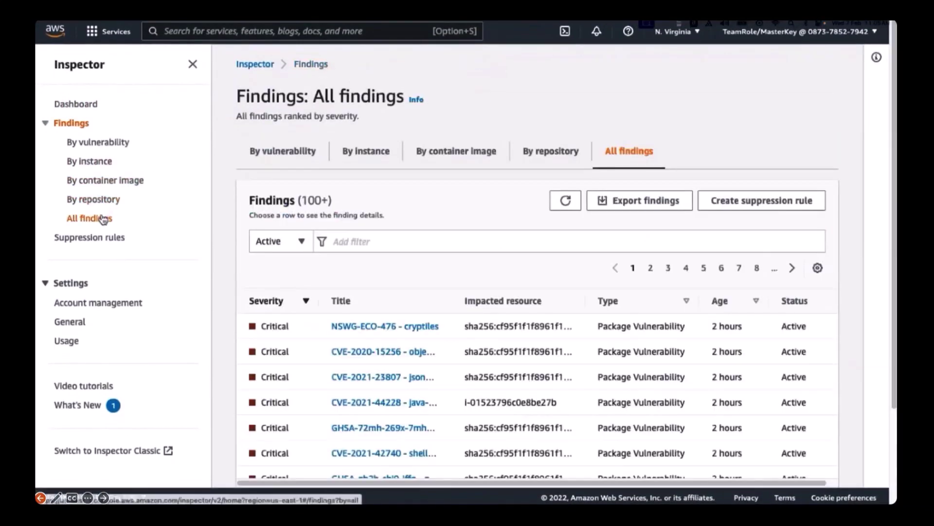
{"action": "left_click", "coordinate": [103, 218]}
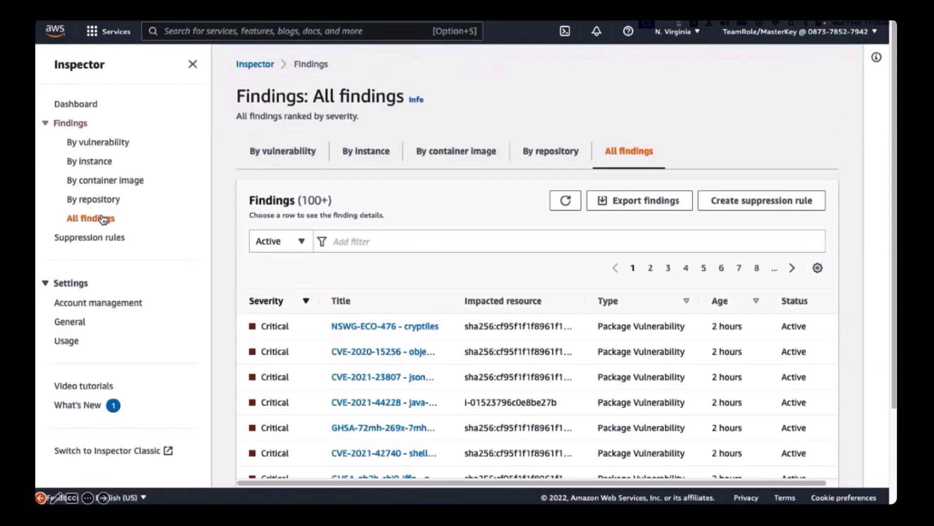
{"action": "left_click", "coordinate": [337, 241]}
{"action": "scroll", "coordinate": [422, 328], "scroll_direction": "down", "scroll_amount": 2}
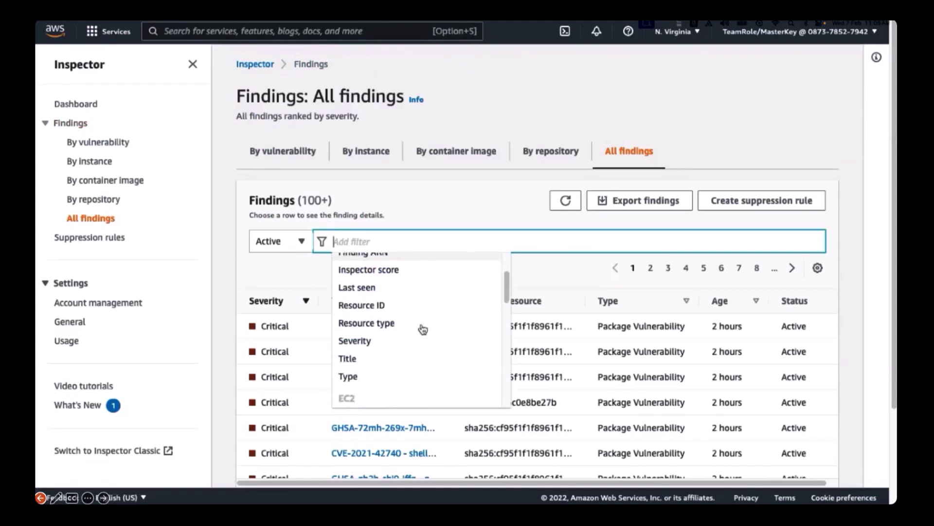
{"action": "left_click", "coordinate": [389, 359]}
{"action": "left_click_drag", "start_coordinate": [402, 351], "coordinate": [423, 257]}
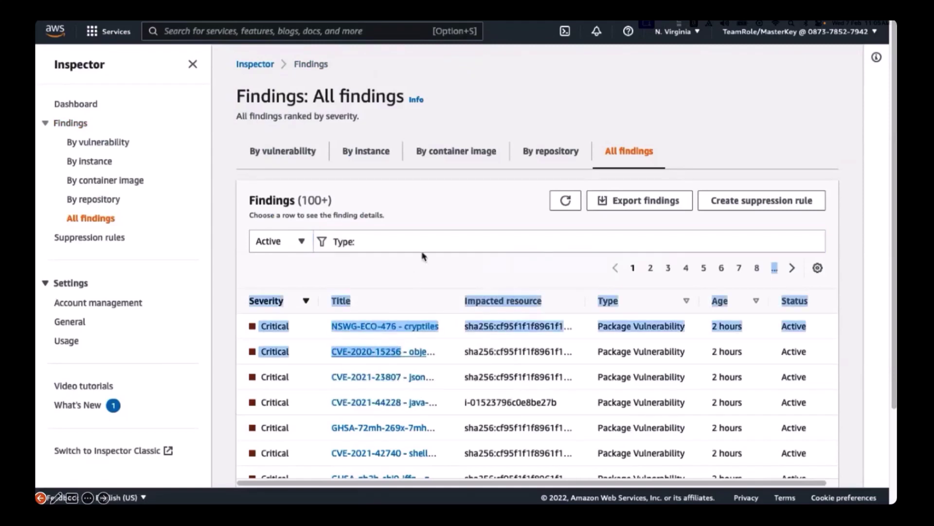
{"action": "left_click", "coordinate": [431, 236]}
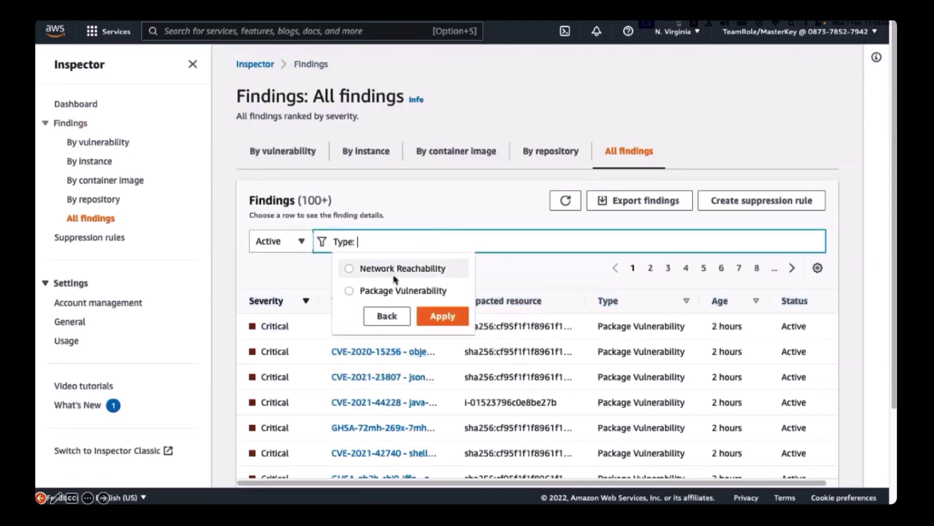
{"action": "left_click", "coordinate": [401, 292]}
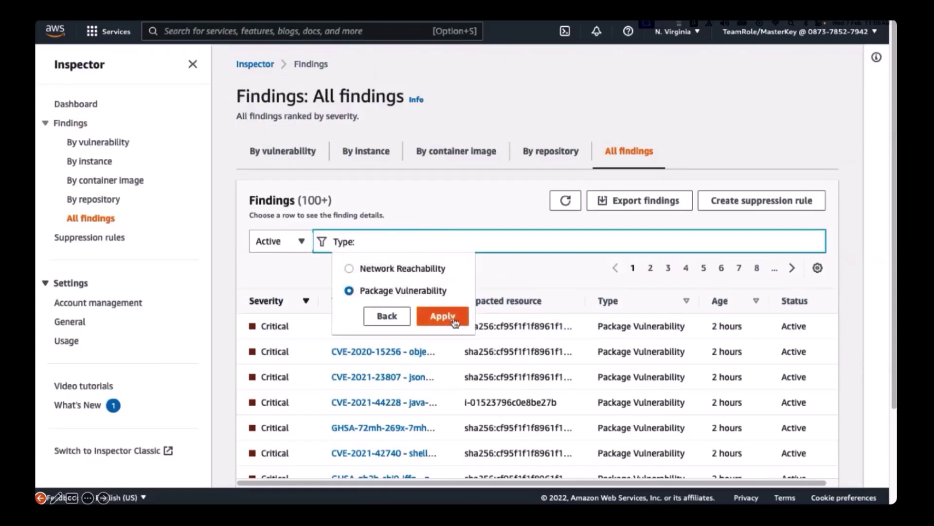
{"action": "left_click", "coordinate": [442, 316]}
Step: Add an Inspector score filter from 8 to 10 to the list of all findings
{"action": "left_click", "coordinate": [514, 241]}
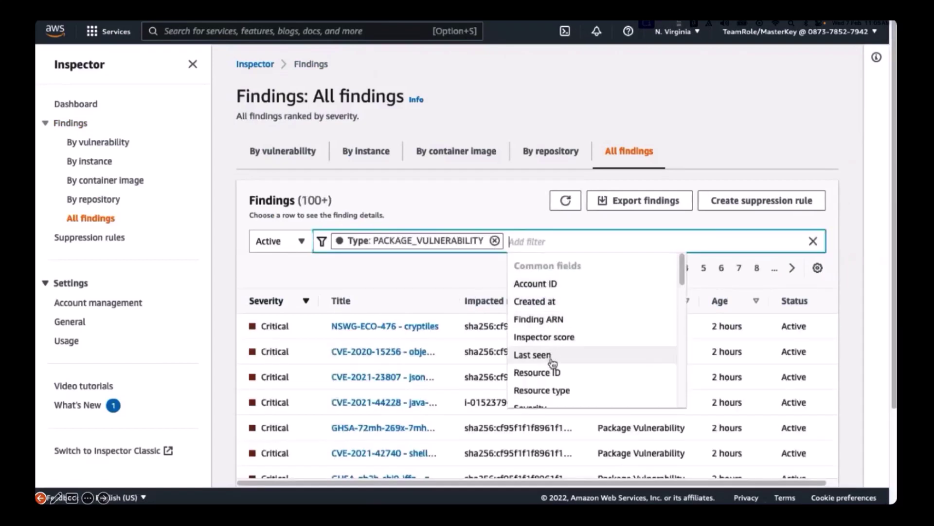
{"action": "scroll", "coordinate": [552, 364], "scroll_direction": "down", "scroll_amount": 1}
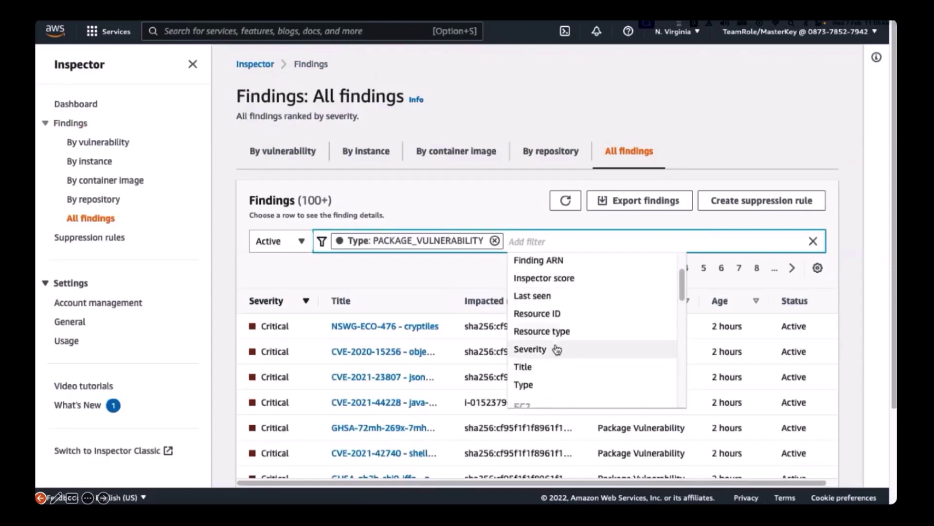
{"action": "left_click", "coordinate": [582, 278]}
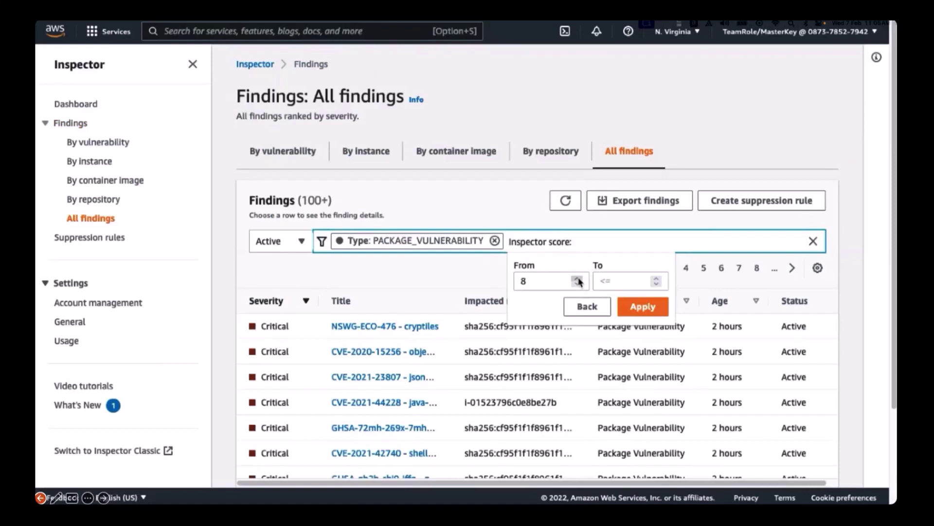
{"action": "left_click", "coordinate": [657, 278]}
{"action": "left_click", "coordinate": [657, 279]}
{"action": "left_click", "coordinate": [656, 278]}
{"action": "left_click", "coordinate": [657, 283]}
{"action": "left_click", "coordinate": [659, 305]}
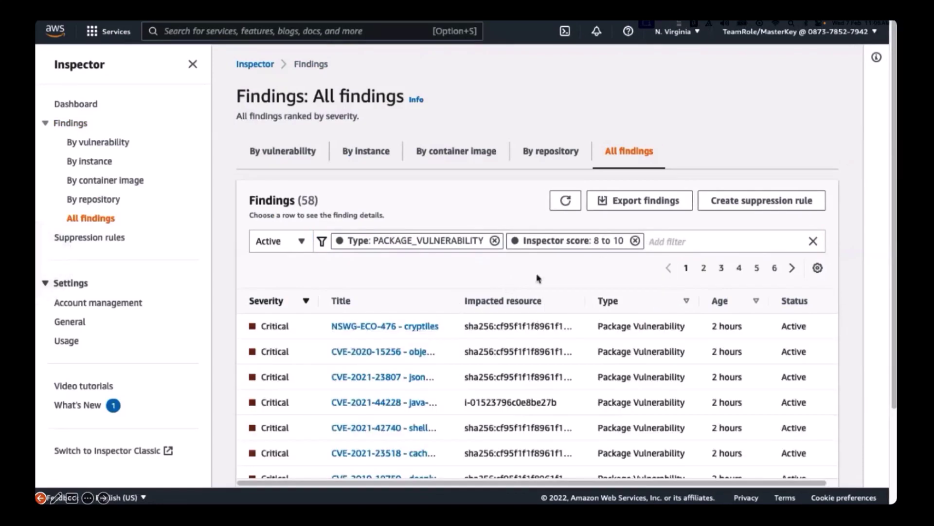
Step: Add a title filter for findings starting with CVE-2021-44228 to the list of all findings
{"action": "left_click", "coordinate": [665, 242]}
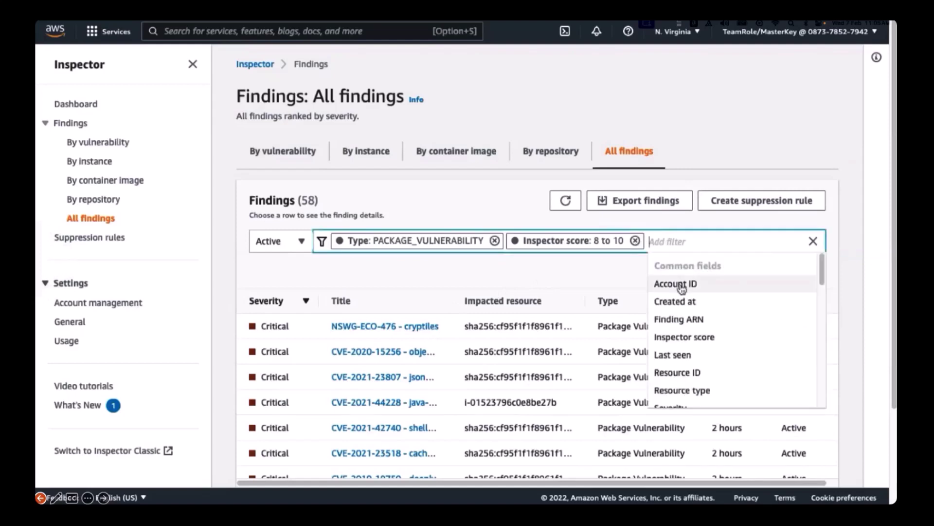
{"action": "scroll", "coordinate": [691, 342], "scroll_direction": "down", "scroll_amount": 5}
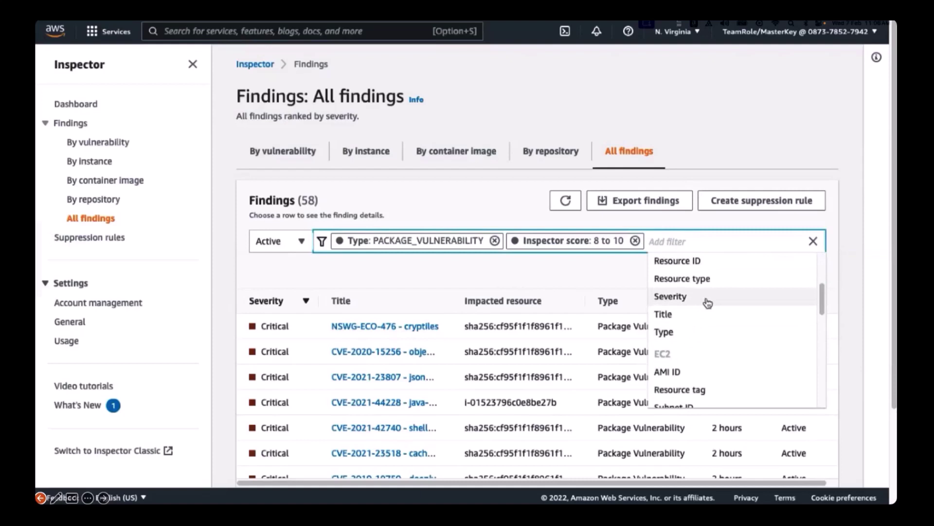
{"action": "scroll", "coordinate": [708, 303], "scroll_direction": "down", "scroll_amount": 4}
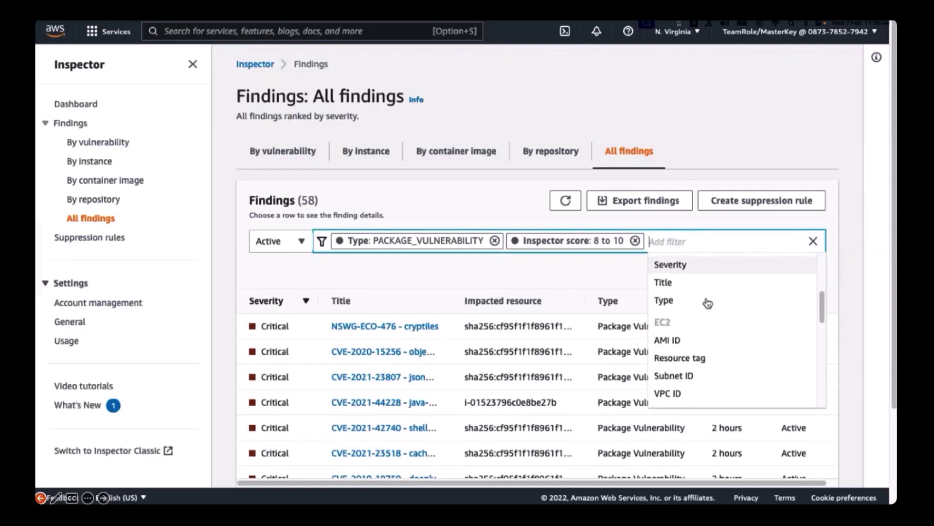
{"action": "scroll", "coordinate": [707, 302], "scroll_direction": "down", "scroll_amount": 1}
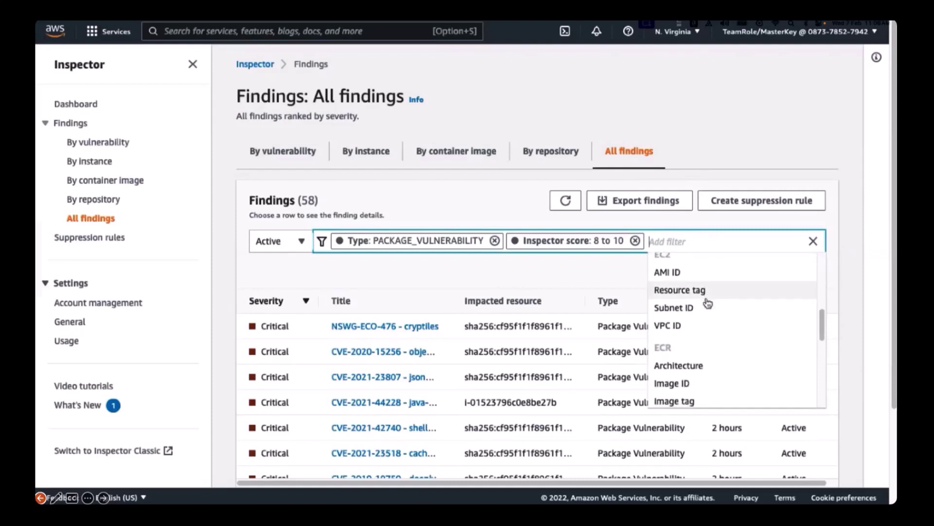
{"action": "scroll", "coordinate": [707, 303], "scroll_direction": "up", "scroll_amount": 3}
{"action": "scroll", "coordinate": [707, 303], "scroll_direction": "up", "scroll_amount": 1}
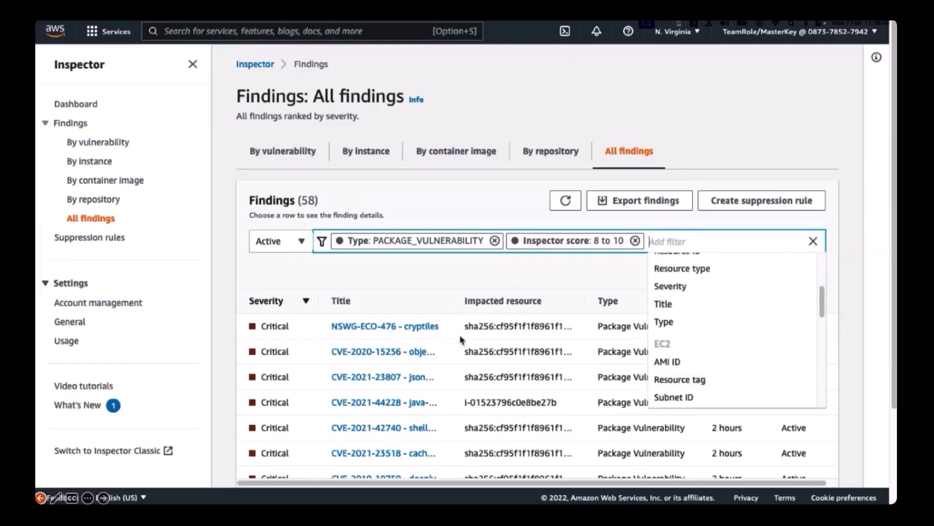
{"action": "left_click", "coordinate": [733, 309]}
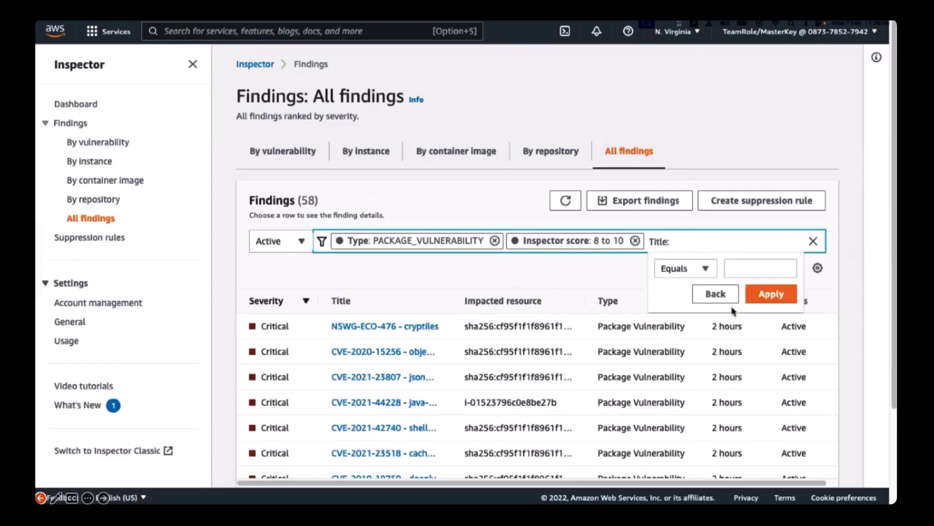
{"action": "left_click", "coordinate": [706, 268]}
{"action": "left_click", "coordinate": [687, 323]}
{"action": "left_click", "coordinate": [748, 265]}
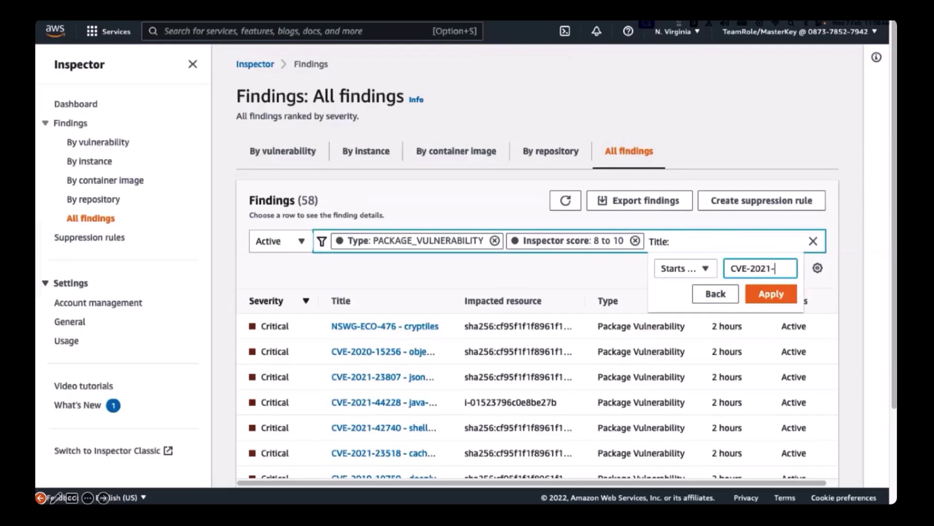
{"action": "type", "text": "CVE-2021-44228"}
{"action": "left_click", "coordinate": [755, 293]}
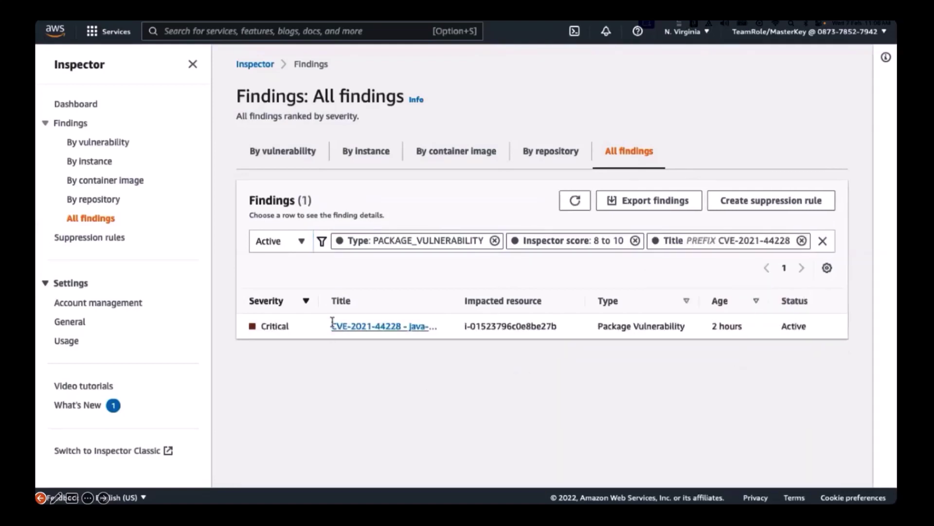
Step: Open the CVE-2021-44228 finding and examine its overview, affected packages and vulnerability details
{"action": "left_click", "coordinate": [345, 327]}
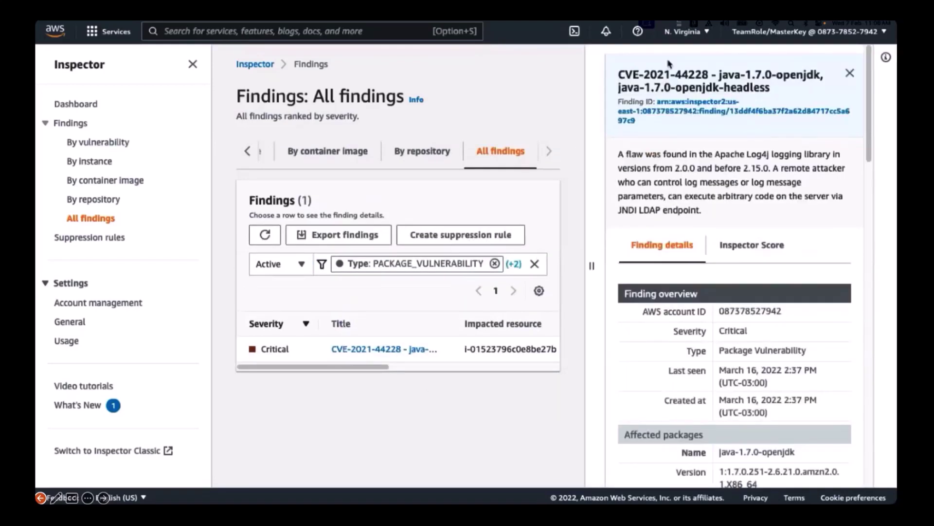
{"action": "scroll", "coordinate": [818, 135], "scroll_direction": "down", "scroll_amount": 4}
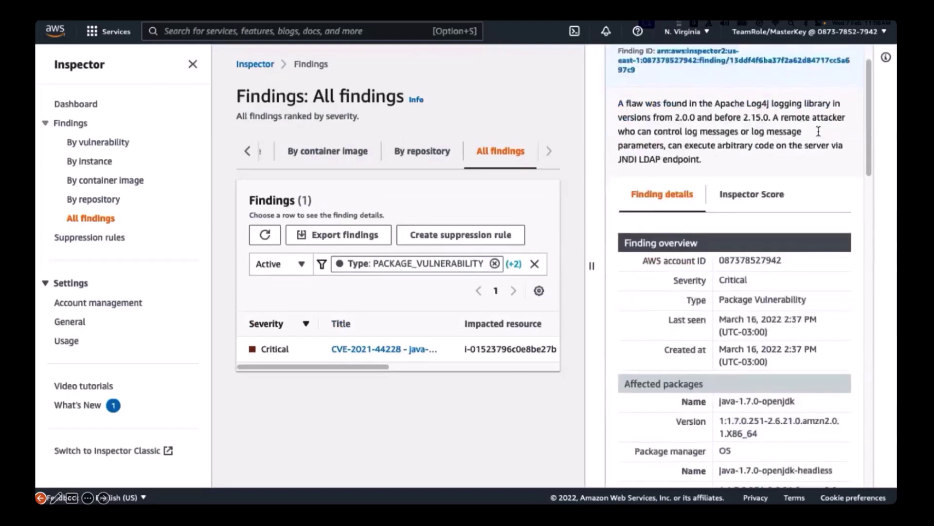
{"action": "scroll", "coordinate": [820, 133], "scroll_direction": "down", "scroll_amount": 1}
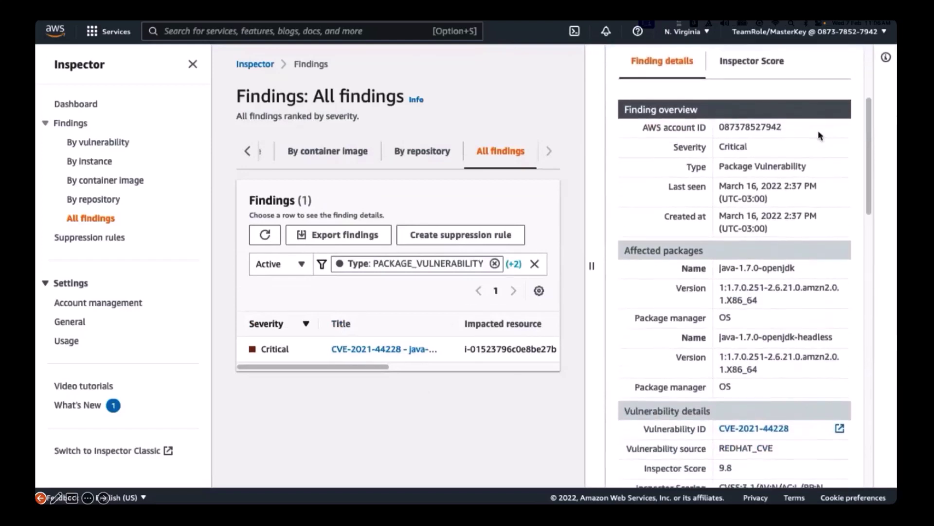
{"action": "scroll", "coordinate": [821, 153], "scroll_direction": "down", "scroll_amount": 4}
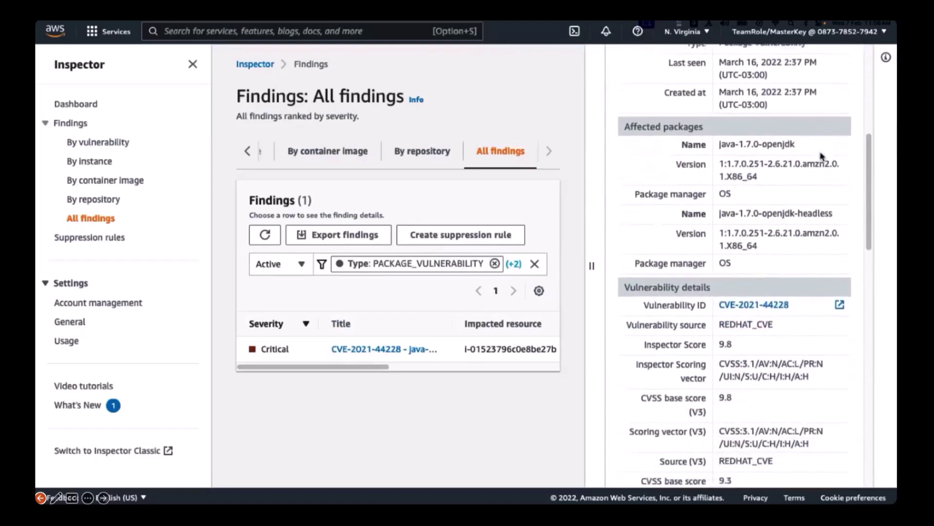
{"action": "scroll", "coordinate": [822, 155], "scroll_direction": "down", "scroll_amount": 4}
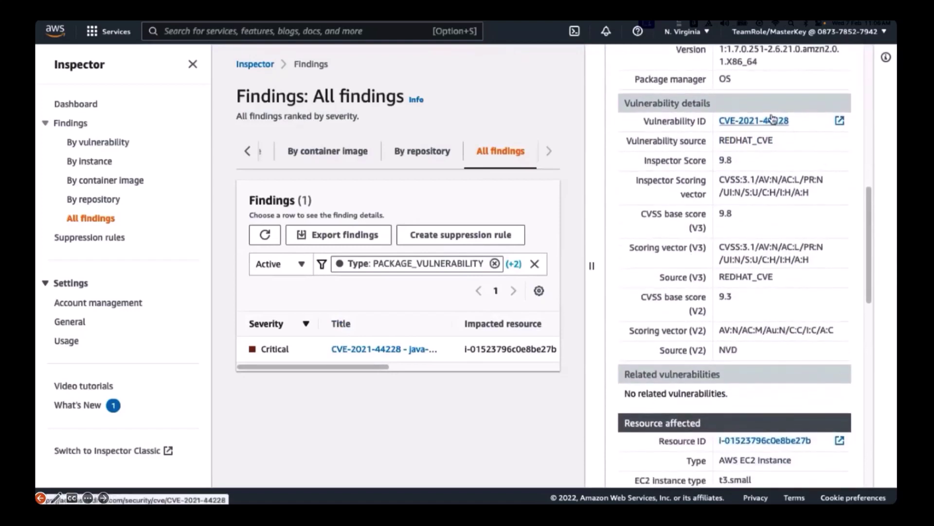
Step: Review the finding's affected resource, tags and remediation guidance
{"action": "scroll", "coordinate": [835, 271], "scroll_direction": "down", "scroll_amount": 2}
{"action": "scroll", "coordinate": [835, 271], "scroll_direction": "down", "scroll_amount": 4}
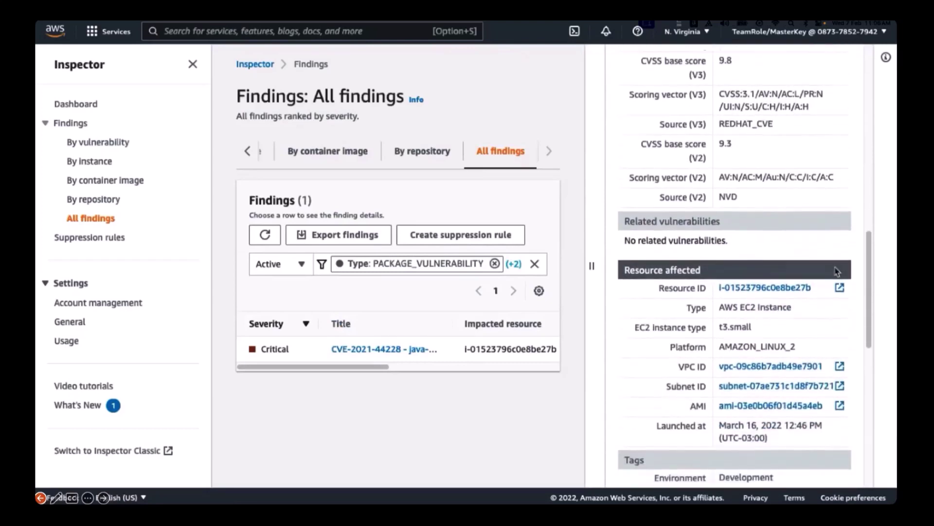
{"action": "scroll", "coordinate": [836, 271], "scroll_direction": "down", "scroll_amount": 1}
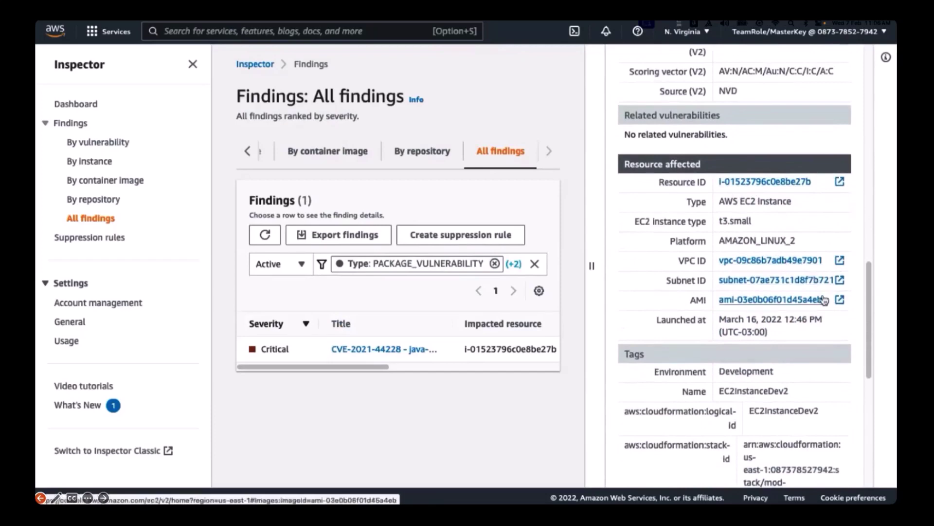
{"action": "scroll", "coordinate": [817, 282], "scroll_direction": "down", "scroll_amount": 5}
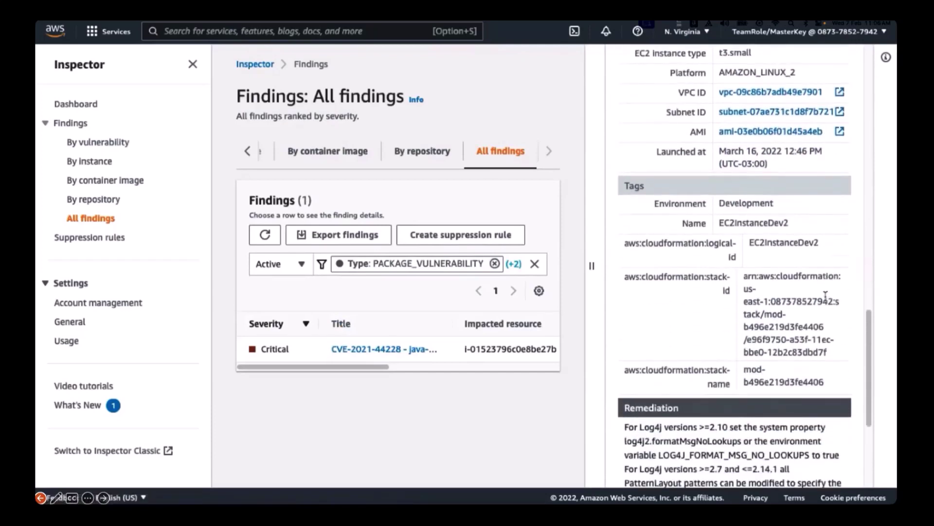
{"action": "scroll", "coordinate": [825, 295], "scroll_direction": "down", "scroll_amount": 5}
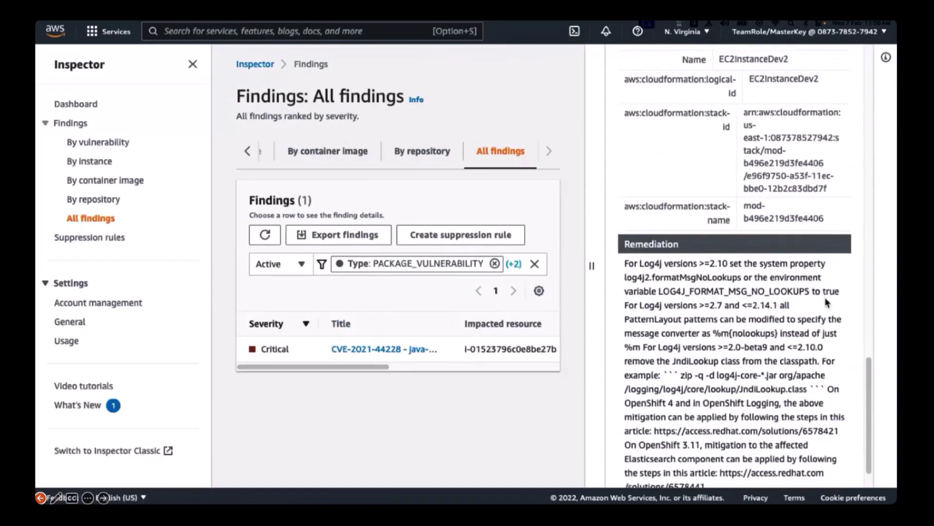
{"action": "scroll", "coordinate": [826, 302], "scroll_direction": "down", "scroll_amount": 2}
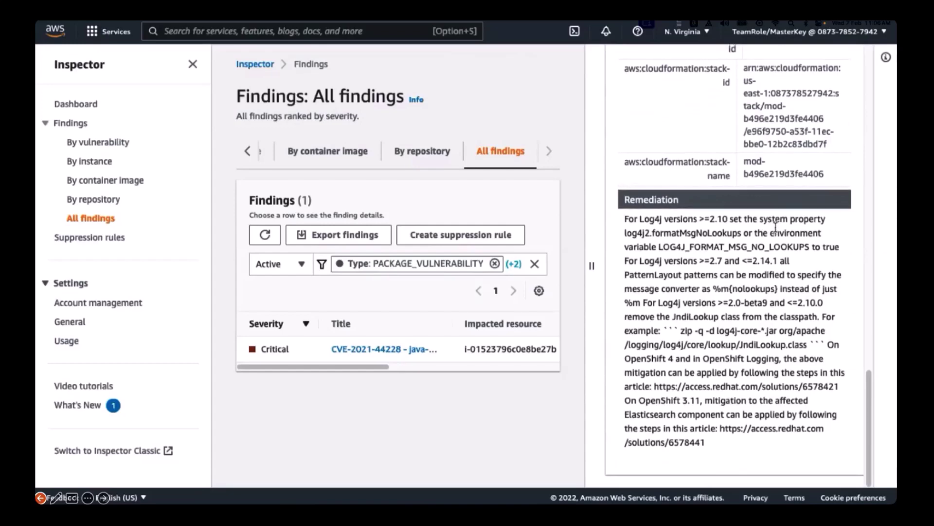
{"action": "scroll", "coordinate": [776, 224], "scroll_direction": "up", "scroll_amount": 5}
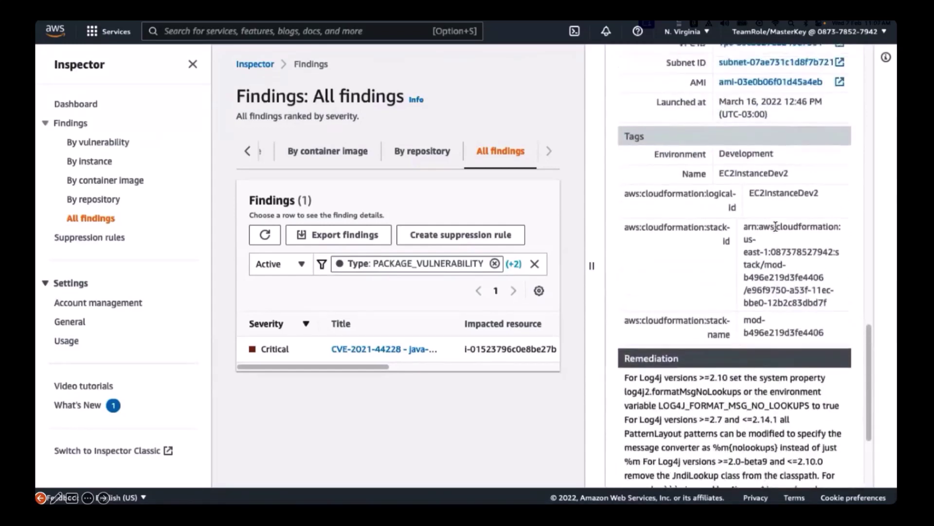
{"action": "scroll", "coordinate": [776, 226], "scroll_direction": "up", "scroll_amount": 6}
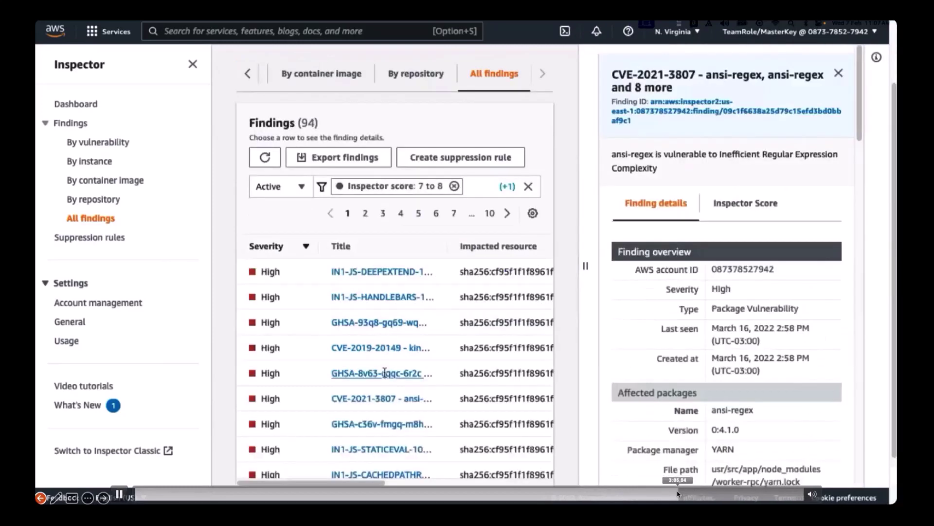
{"action": "left_click", "coordinate": [691, 487]}
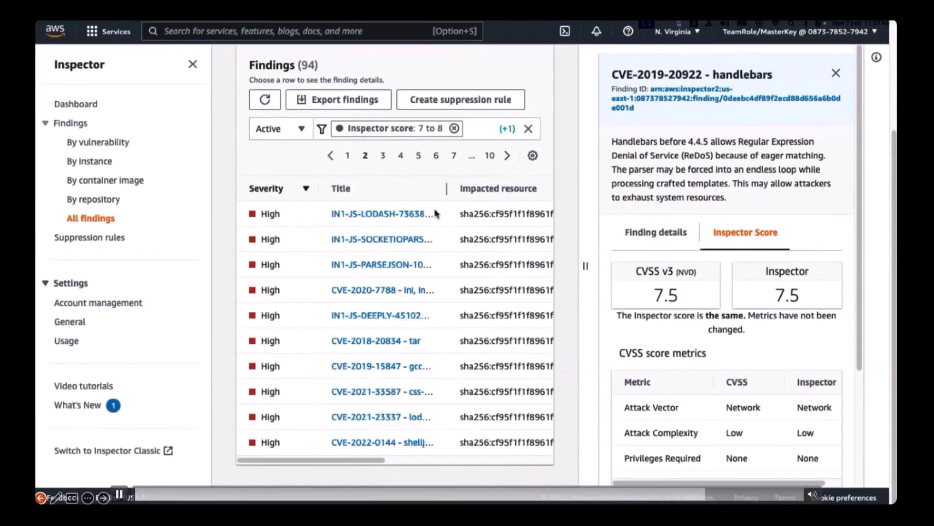
{"action": "key", "text": "space"}
{"action": "left_click", "coordinate": [755, 492]}
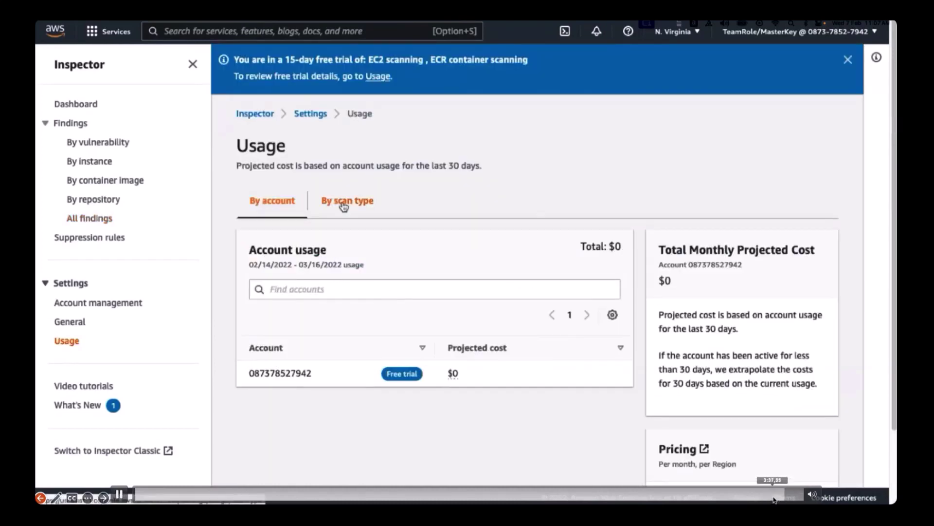
{"action": "left_click", "coordinate": [773, 497]}
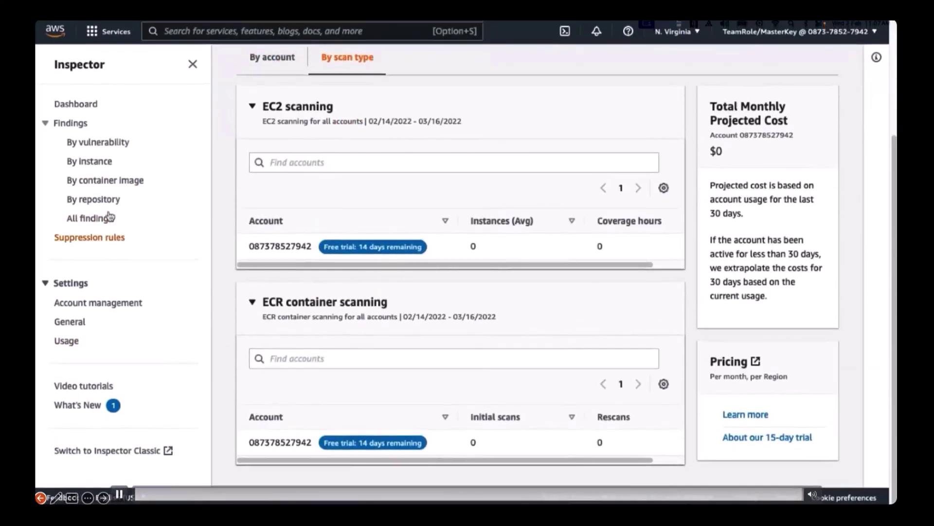
{"action": "key", "text": "space"}
{"action": "key", "text": "Right"}
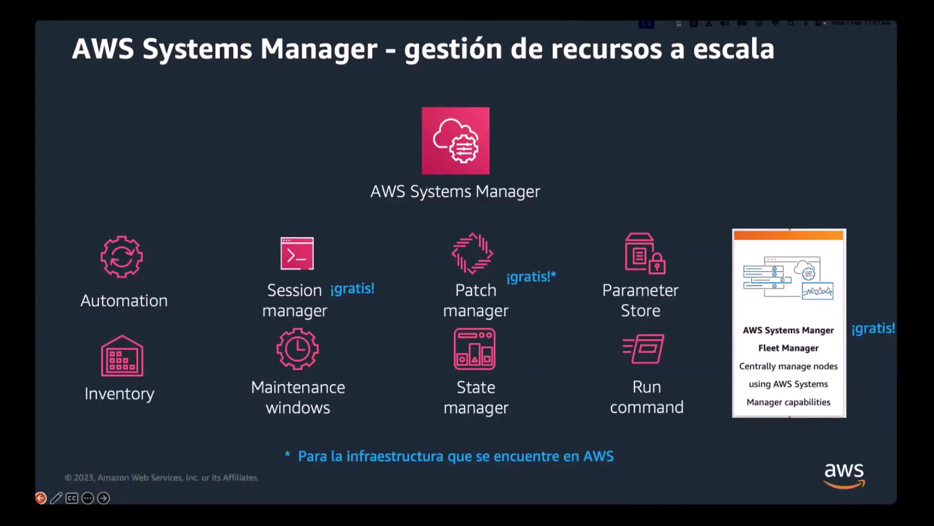